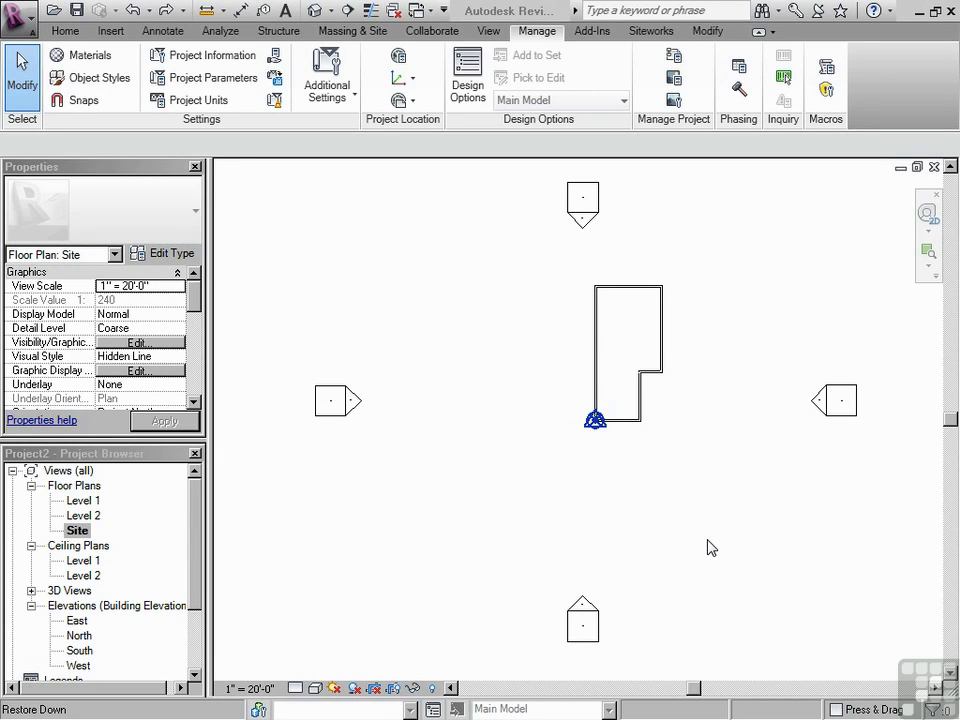
- Check the project base point and location settings unchanged, then show the default 3D view with sun path and shadows
{"action": "left_click", "coordinate": [595, 424]}
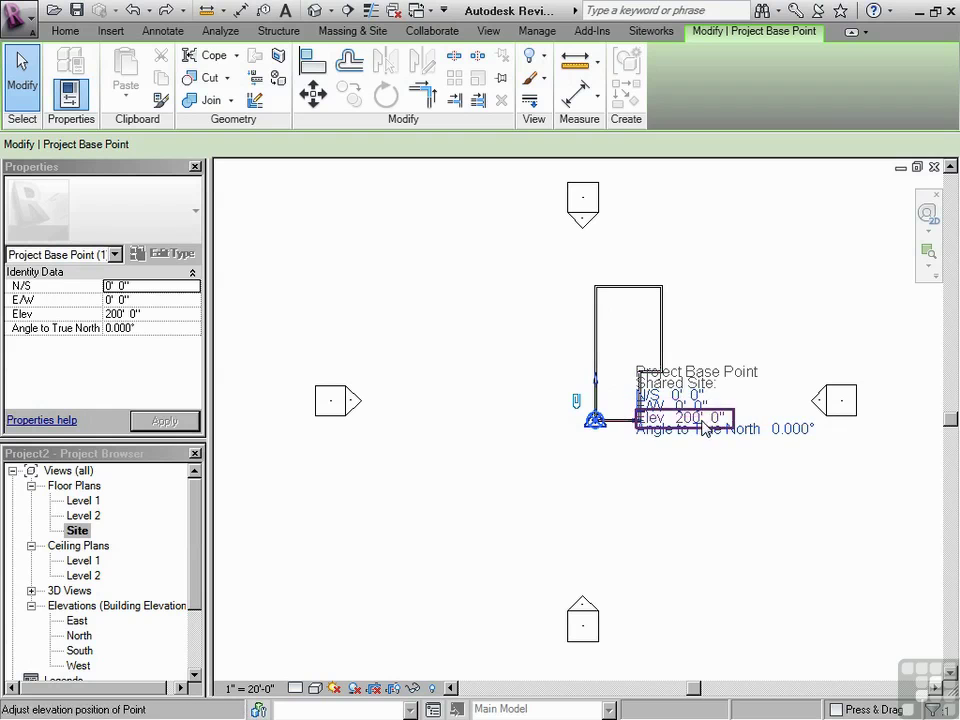
{"action": "left_click", "coordinate": [656, 497]}
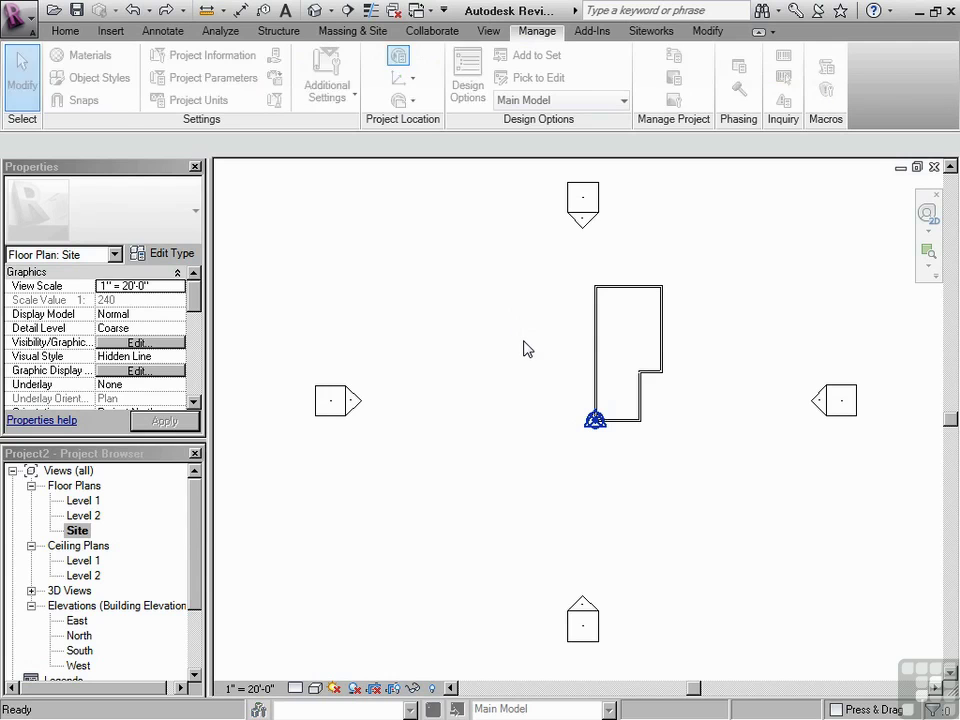
{"action": "key", "text": "v"}
{"action": "key", "text": "g"}
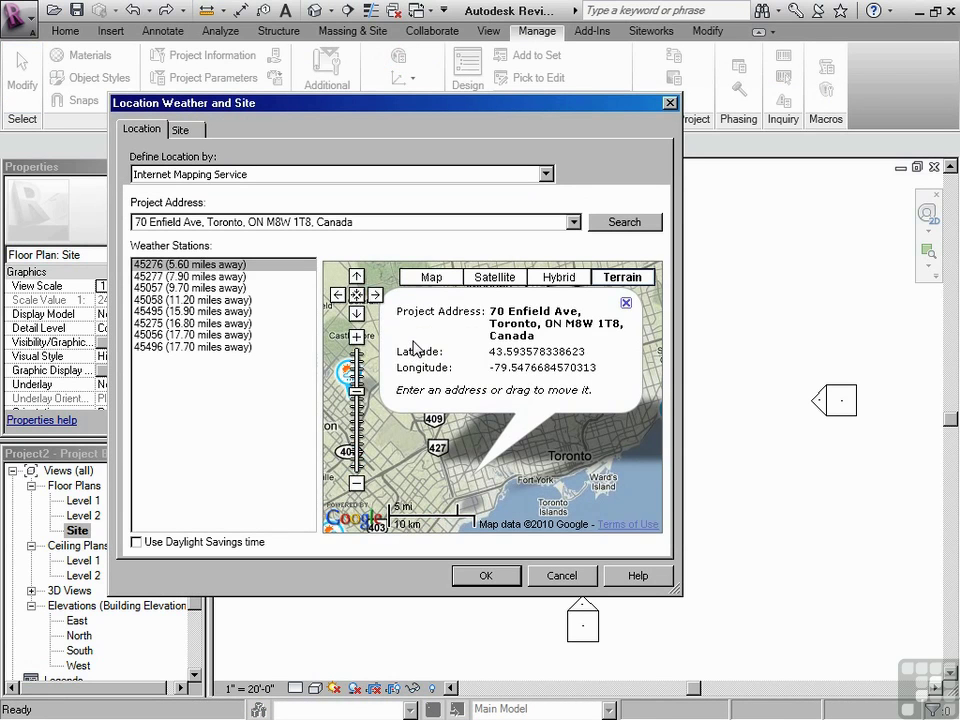
{"action": "left_click", "coordinate": [563, 580]}
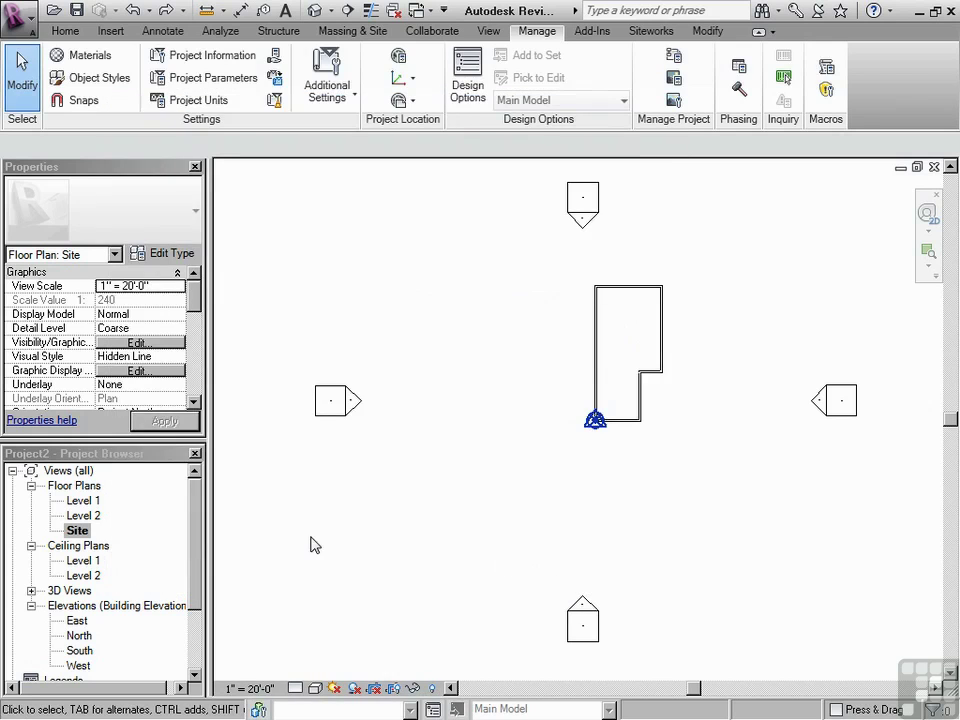
{"action": "left_click", "coordinate": [315, 10]}
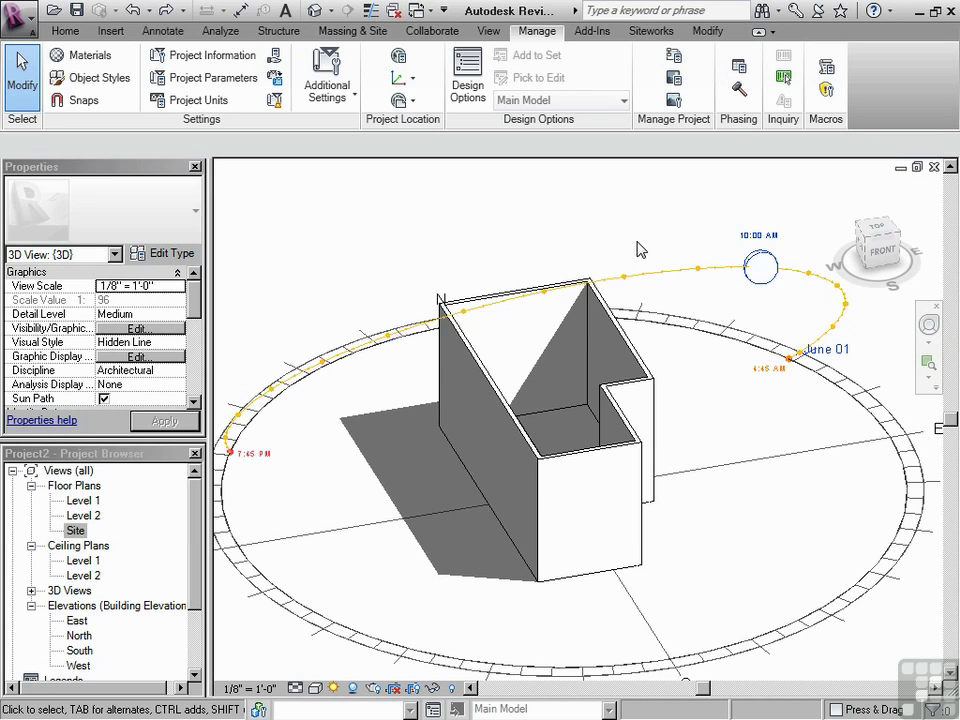
{"action": "left_click", "coordinate": [75, 530]}
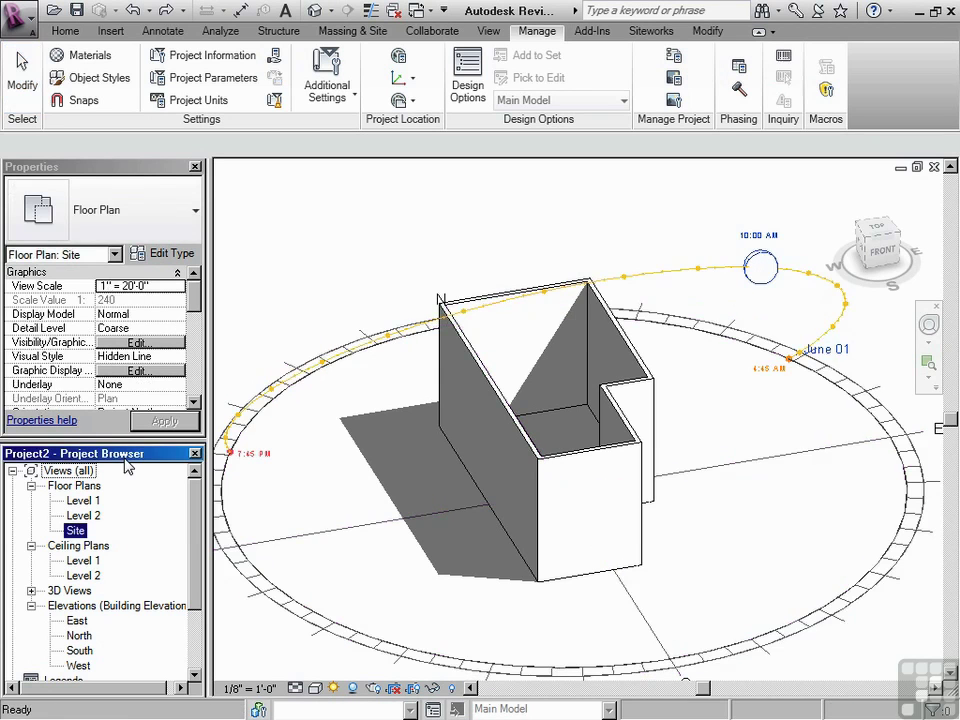
- In the Site plan, set the project base point's angle to true north to 25°
{"action": "double_click", "coordinate": [75, 530]}
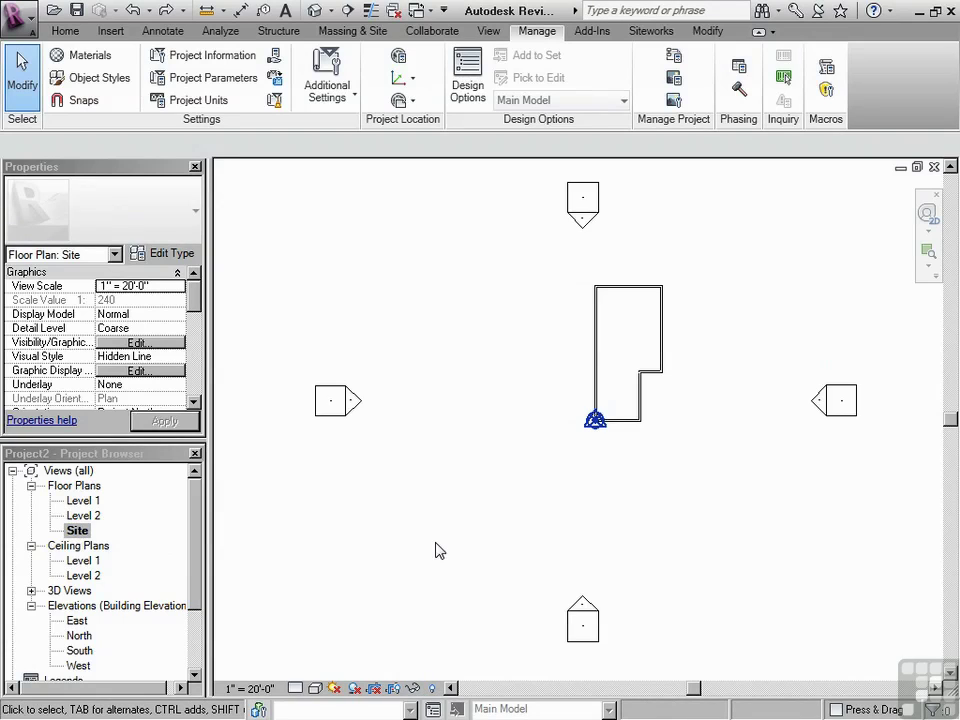
{"action": "left_click", "coordinate": [577, 443]}
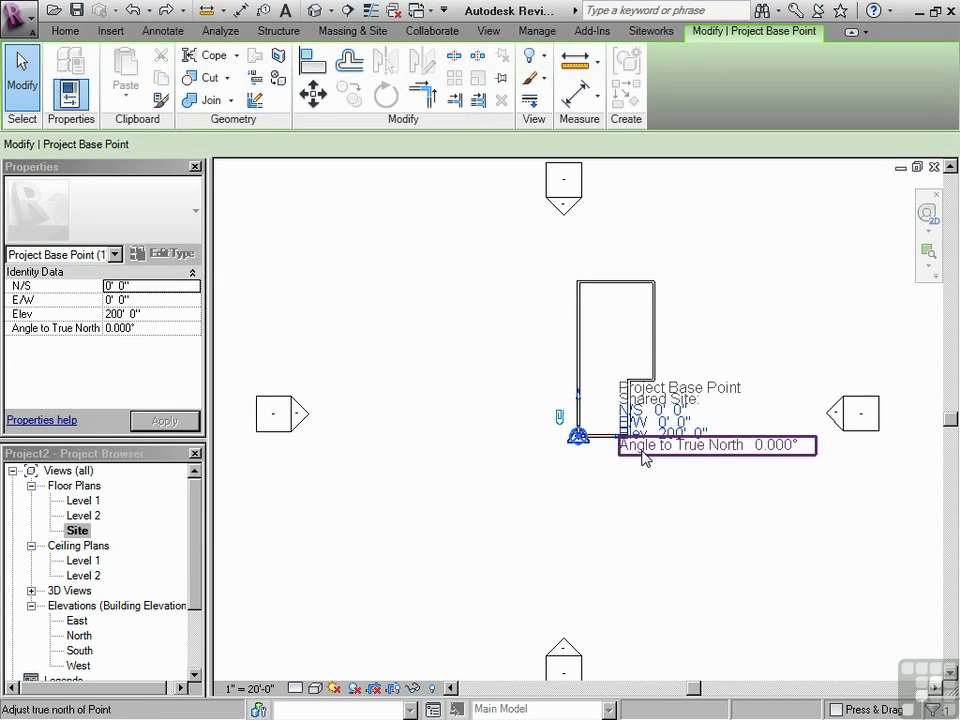
{"action": "left_click", "coordinate": [770, 452]}
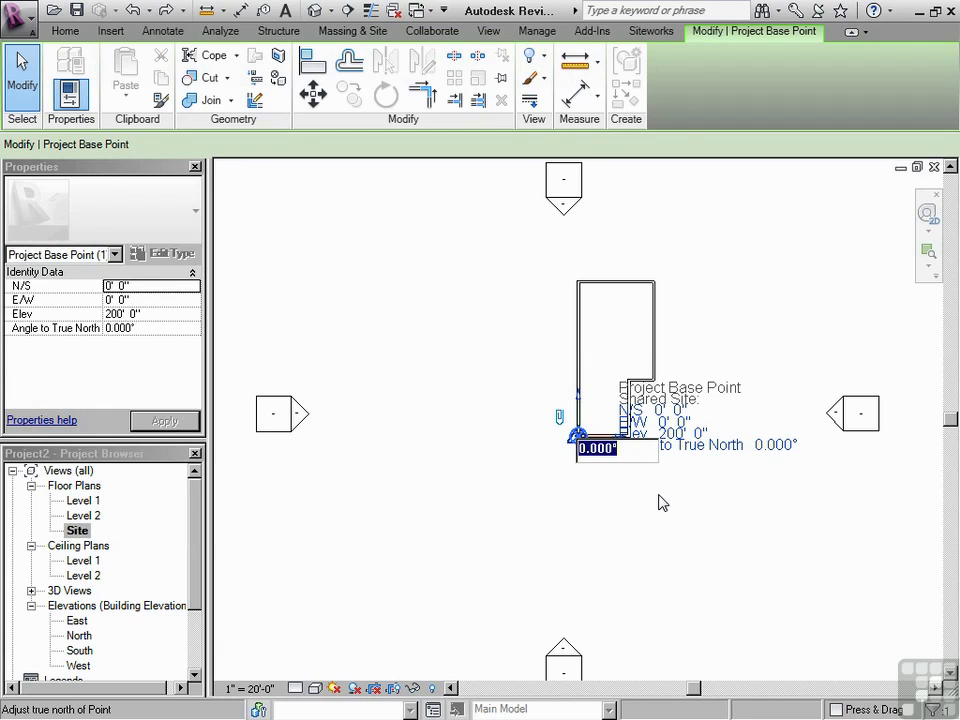
{"action": "type", "text": "25"}
{"action": "key", "text": "Return"}
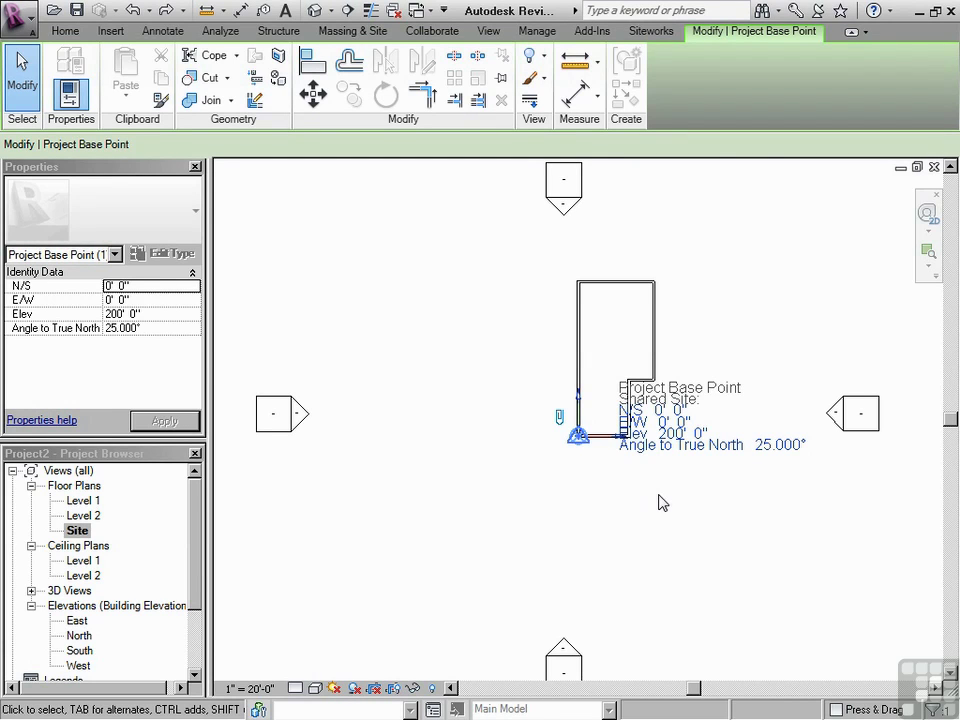
{"action": "left_click", "coordinate": [619, 519]}
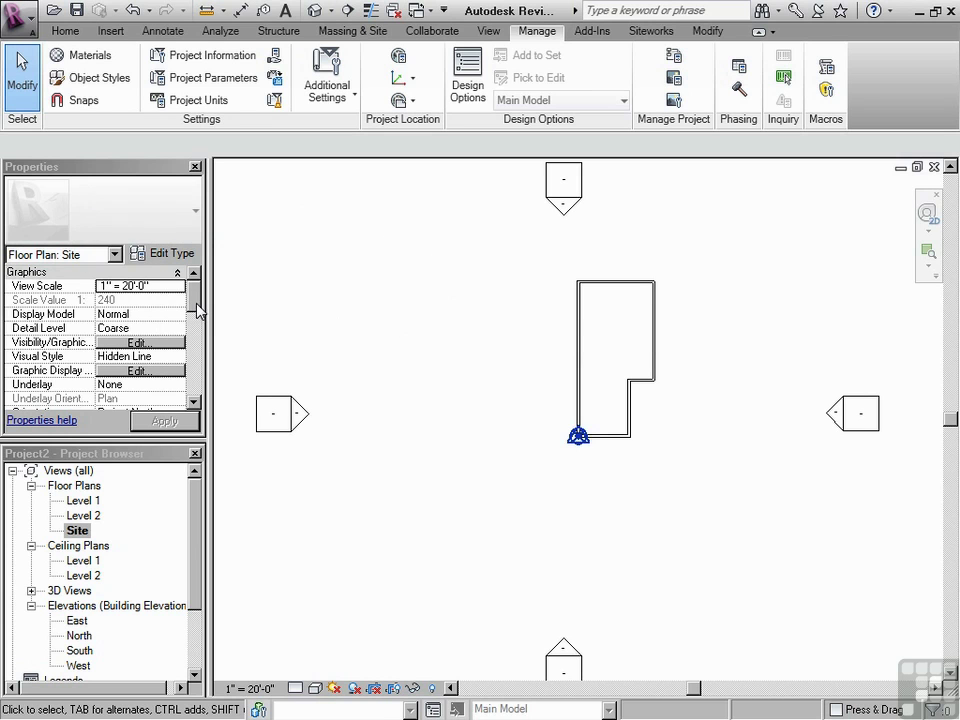
- Change the Site plan's Orientation property from Project North to True North
{"action": "scroll", "coordinate": [197, 313], "scroll_direction": "down", "scroll_amount": 1}
{"action": "scroll", "coordinate": [192, 316], "scroll_direction": "down", "scroll_amount": 5}
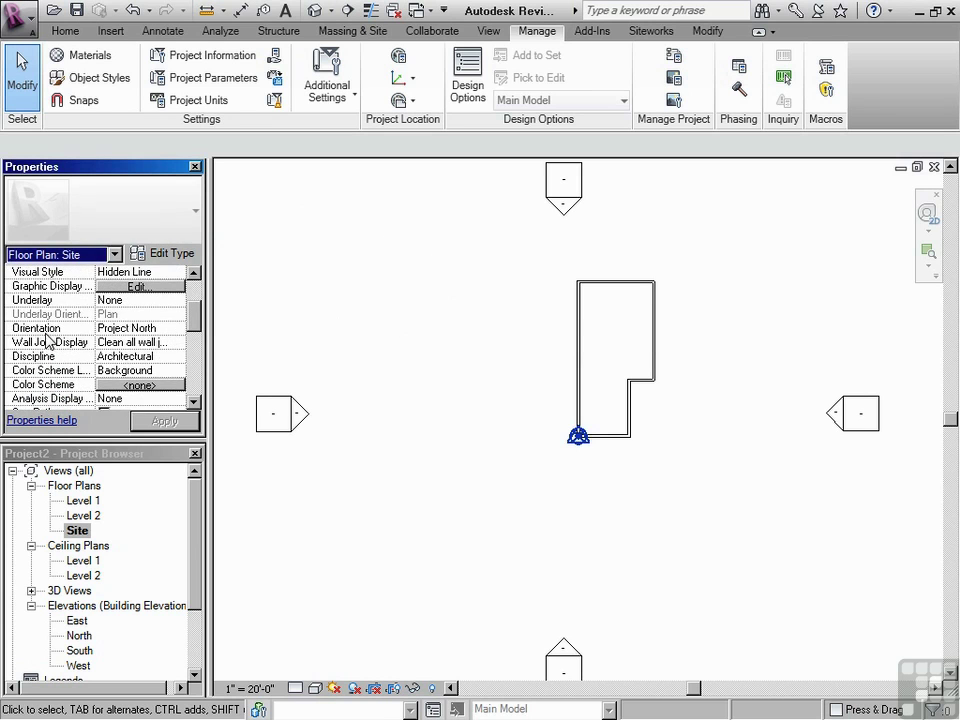
{"action": "left_click", "coordinate": [176, 329]}
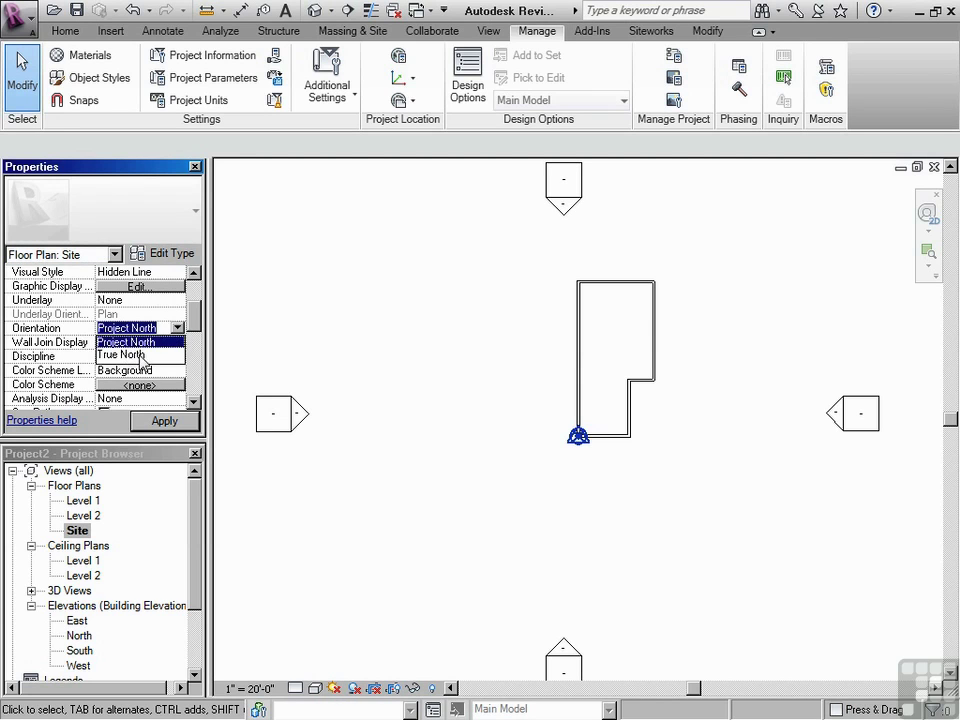
{"action": "left_click", "coordinate": [130, 355]}
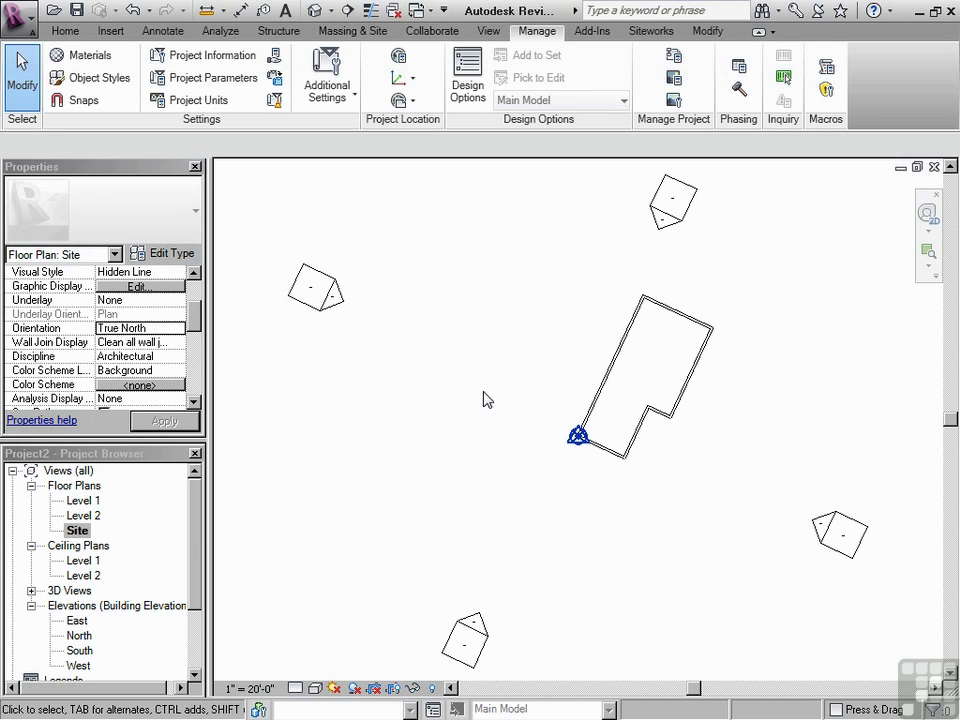
{"action": "left_click", "coordinate": [399, 58]}
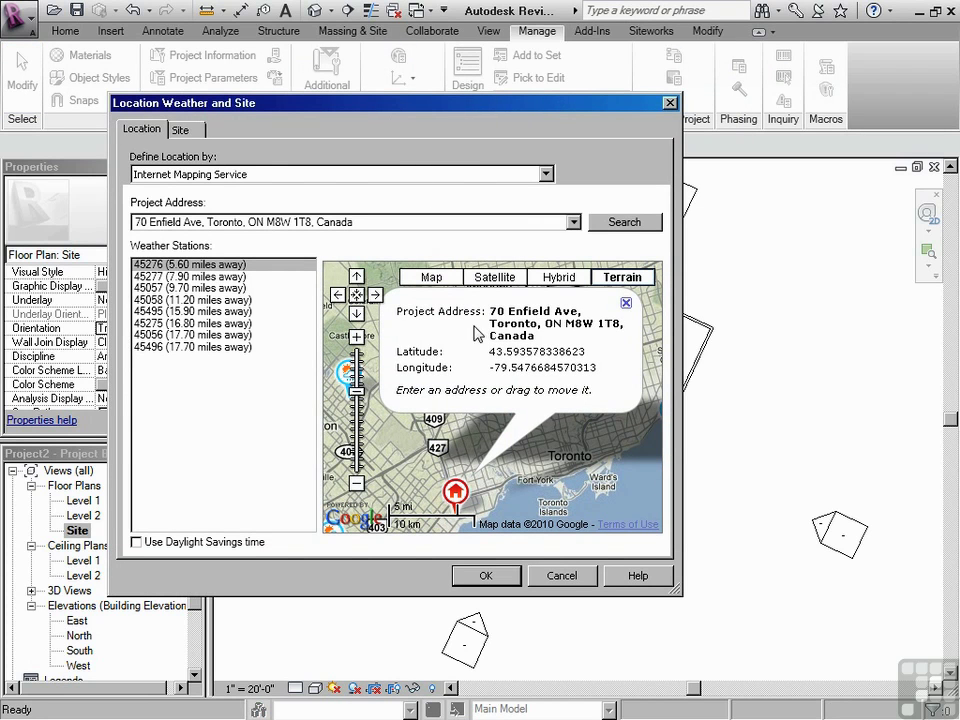
{"action": "left_click_drag", "start_coordinate": [454, 492], "coordinate": [455, 397]}
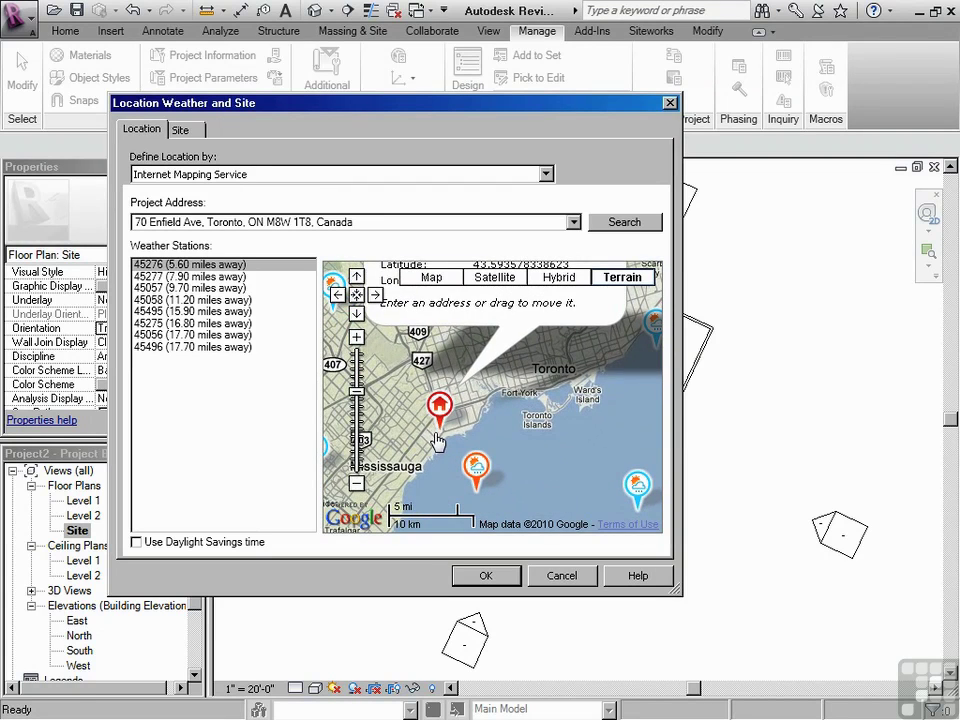
{"action": "scroll", "coordinate": [452, 398], "scroll_direction": "up", "scroll_amount": 1}
{"action": "scroll", "coordinate": [450, 436], "scroll_direction": "up", "scroll_amount": 2}
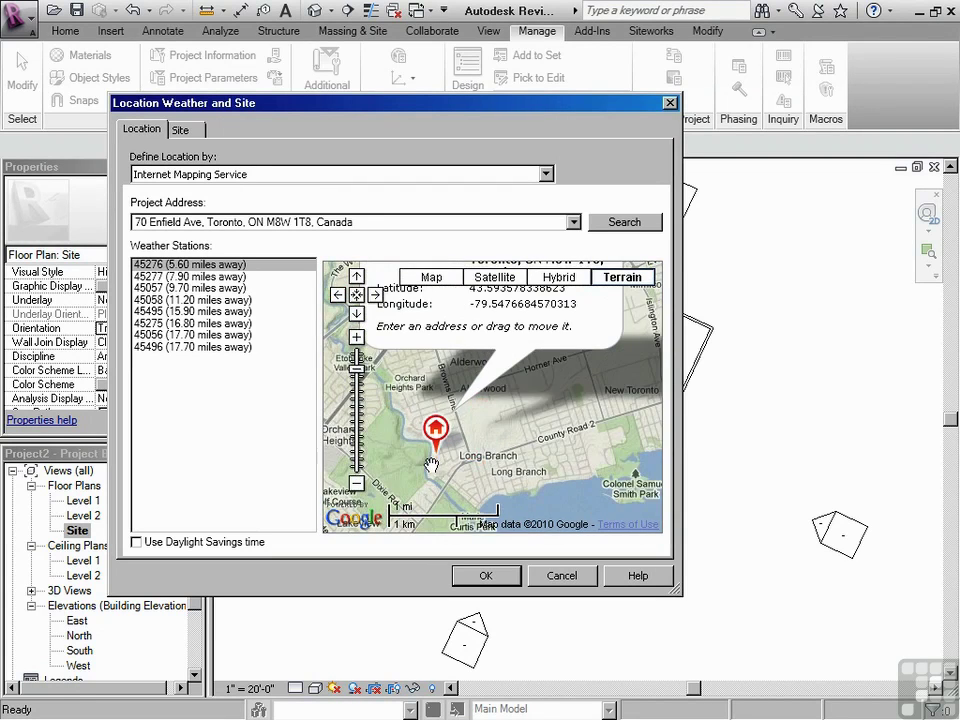
{"action": "scroll", "coordinate": [436, 440], "scroll_direction": "up", "scroll_amount": 2}
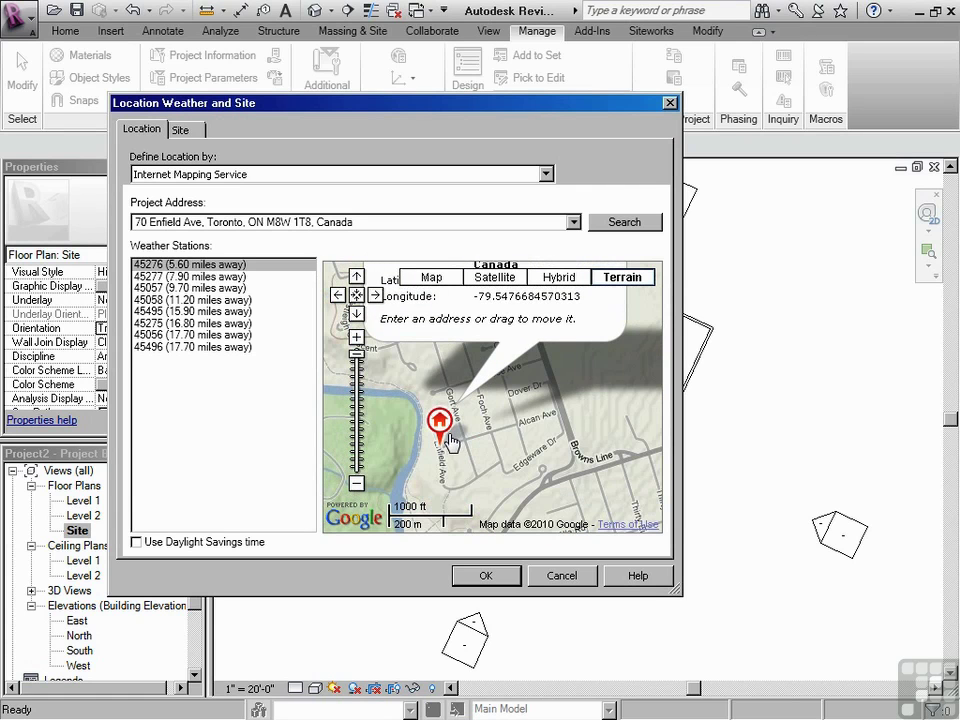
{"action": "left_click", "coordinate": [557, 278]}
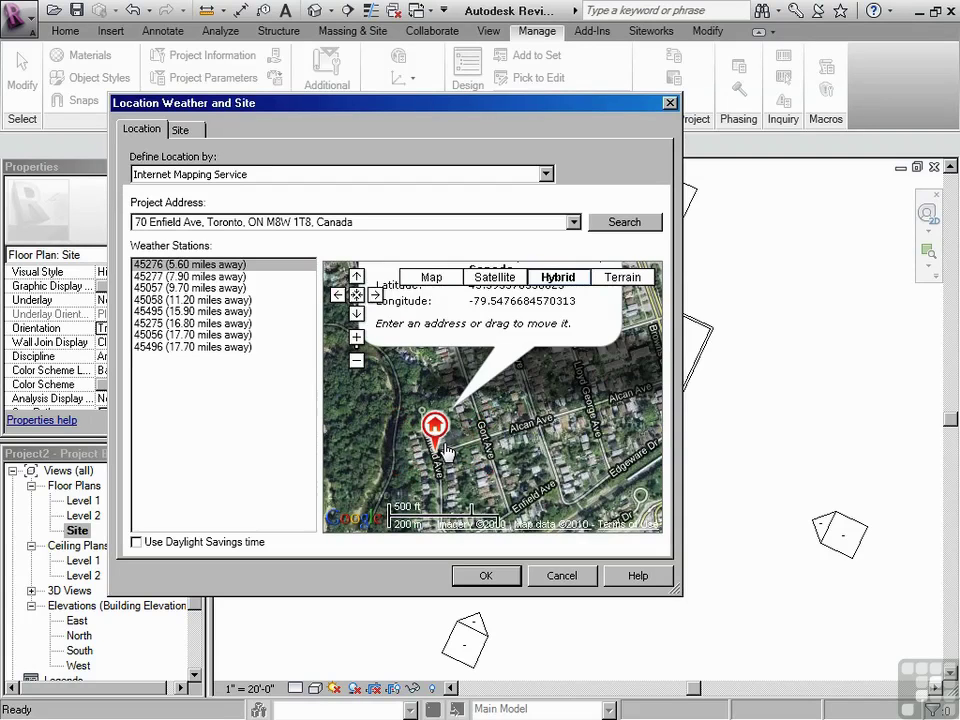
{"action": "scroll", "coordinate": [447, 455], "scroll_direction": "up", "scroll_amount": 1}
{"action": "scroll", "coordinate": [444, 455], "scroll_direction": "up", "scroll_amount": 1}
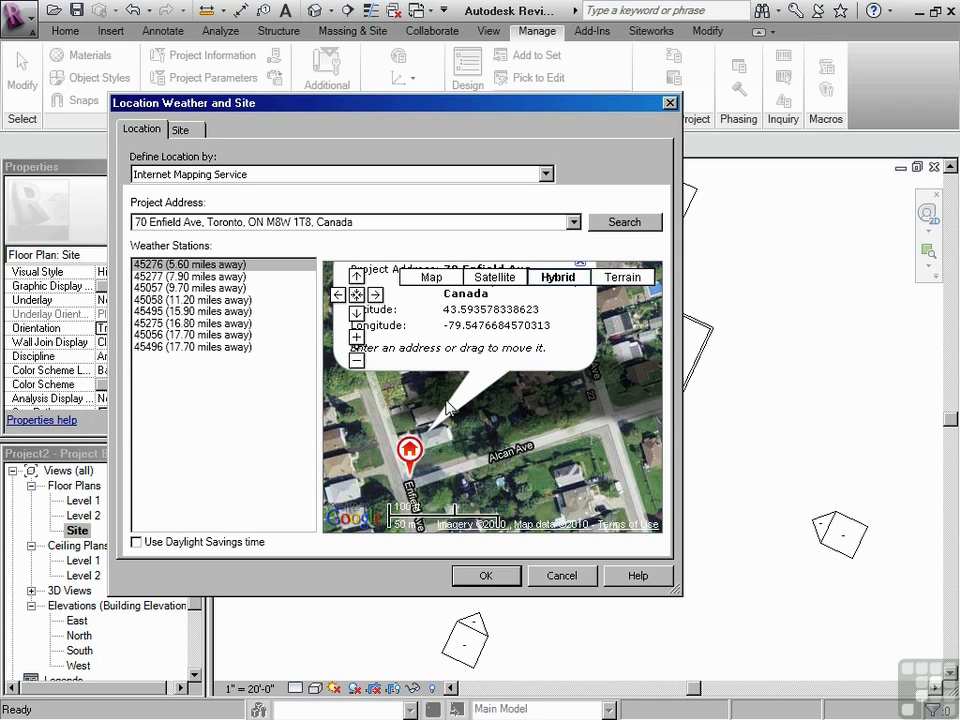
{"action": "left_click", "coordinate": [561, 577]}
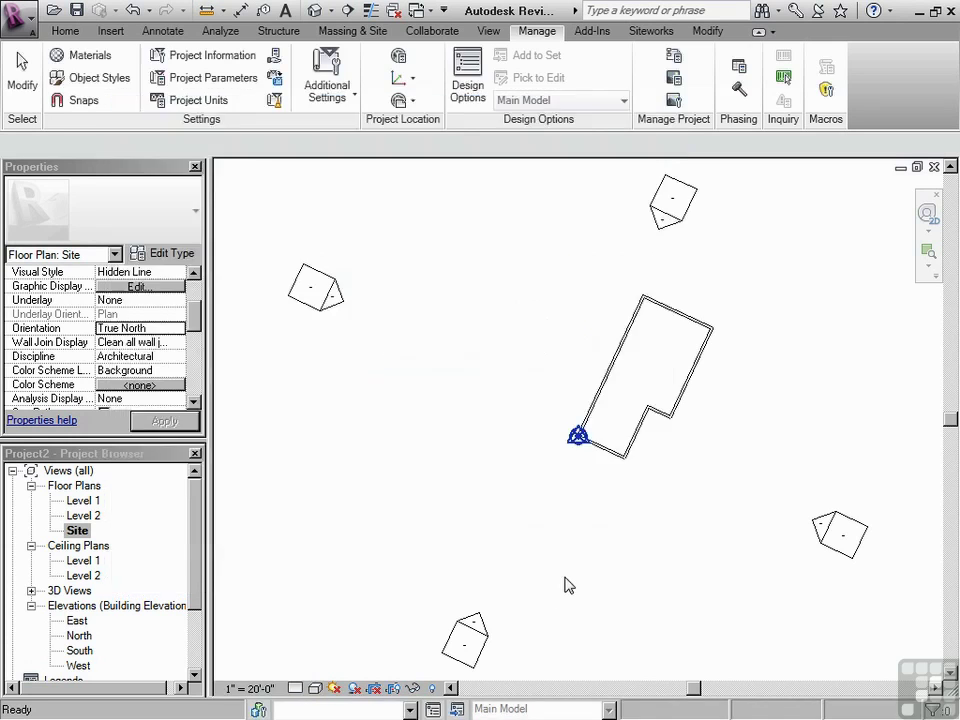
- Change the project base point's angle to true north to 40°, then to 45°
{"action": "left_click", "coordinate": [578, 443]}
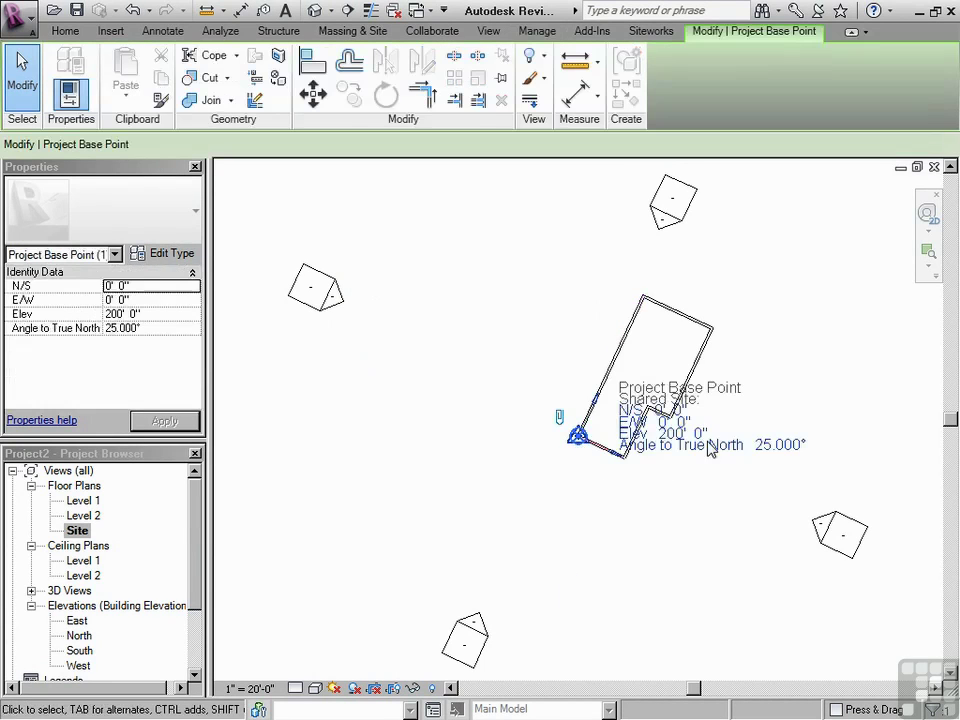
{"action": "left_click", "coordinate": [765, 445]}
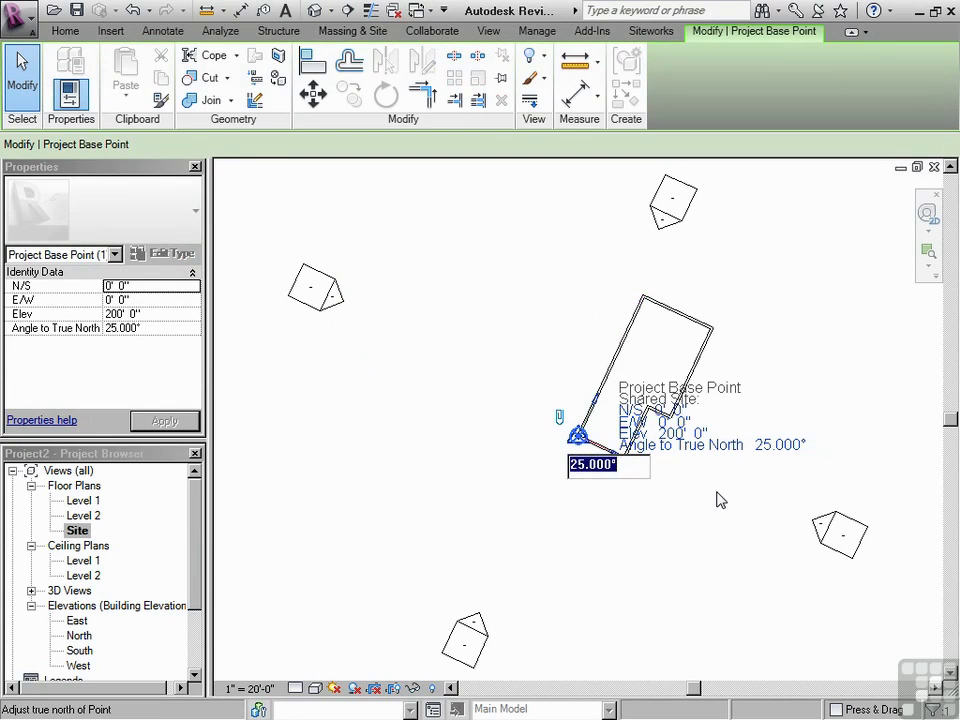
{"action": "type", "text": "40"}
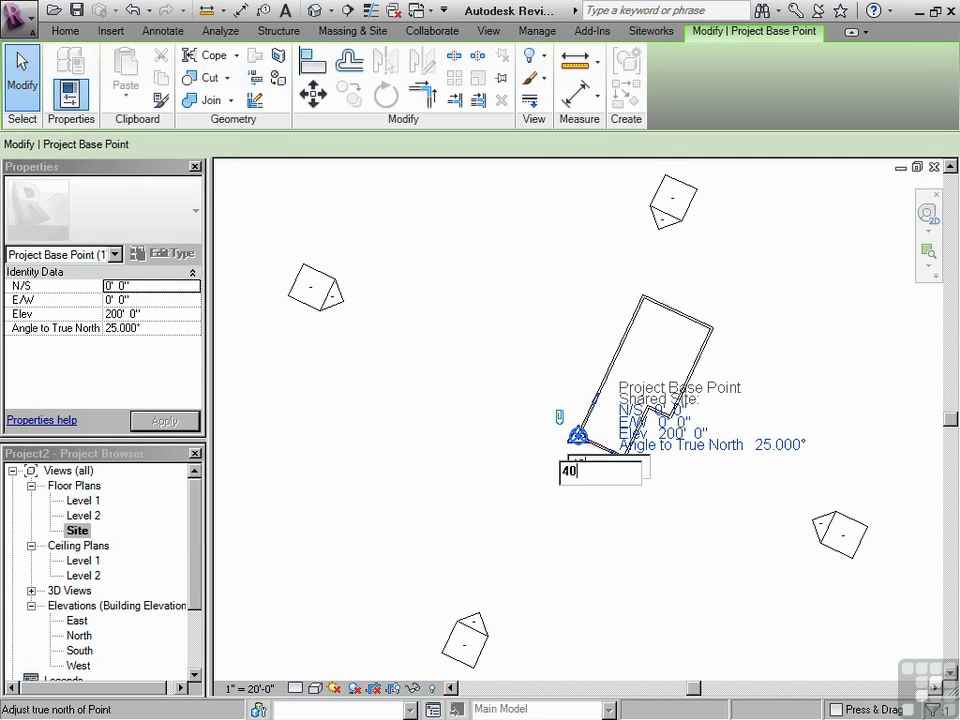
{"action": "key", "text": "Return"}
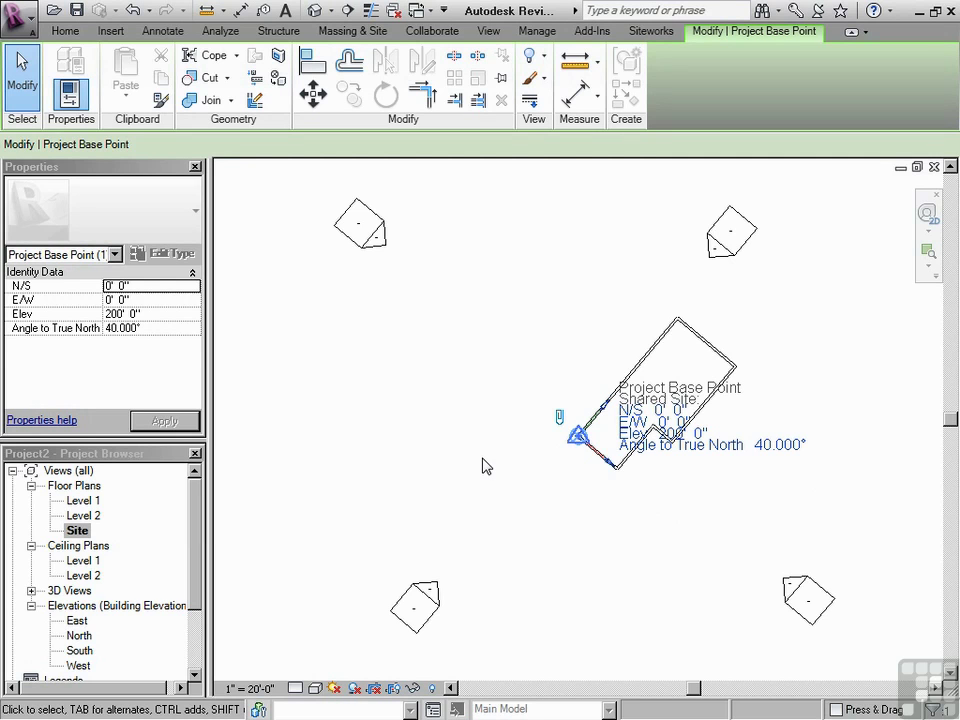
{"action": "left_click", "coordinate": [740, 462]}
{"action": "type", "text": "45"}
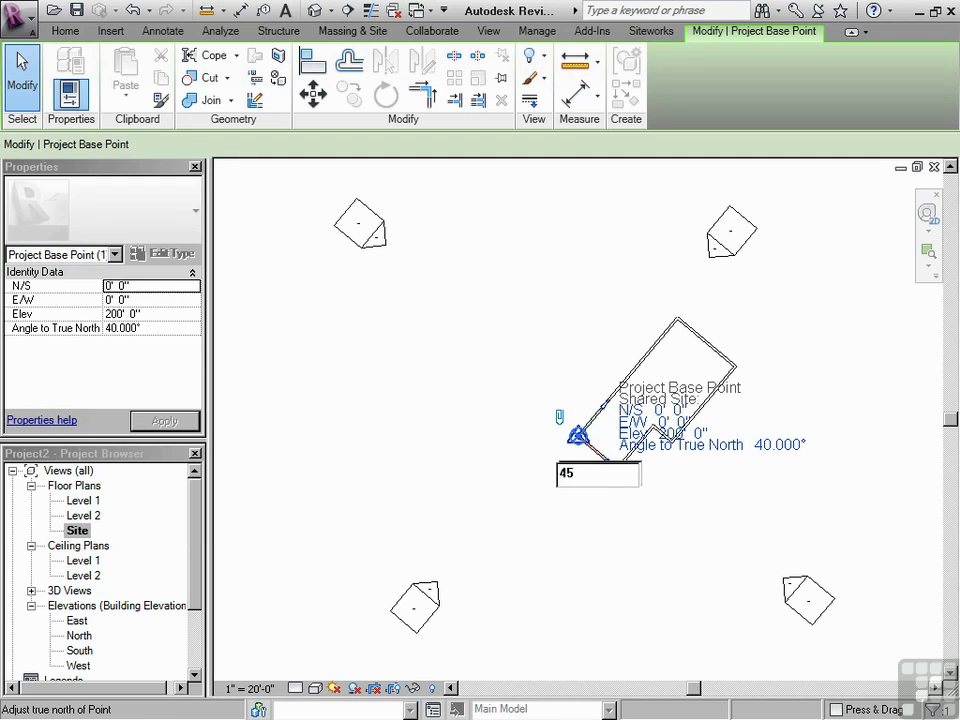
{"action": "key", "text": "Return"}
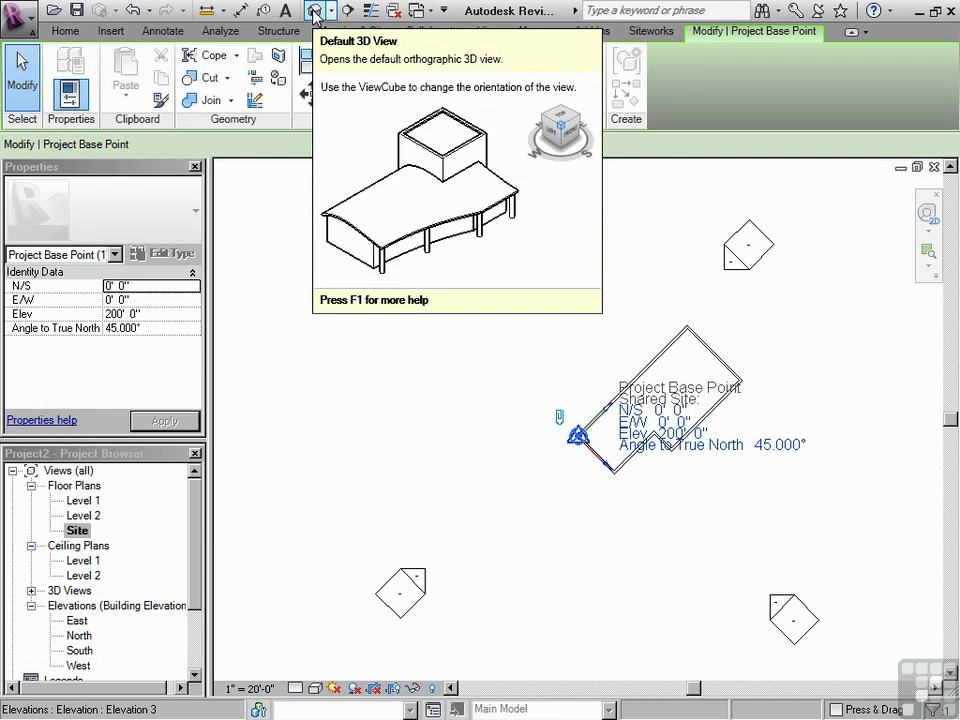
- Show the default 3D view with the sun path and shadows for the 45° rotation
{"action": "left_click", "coordinate": [315, 12]}
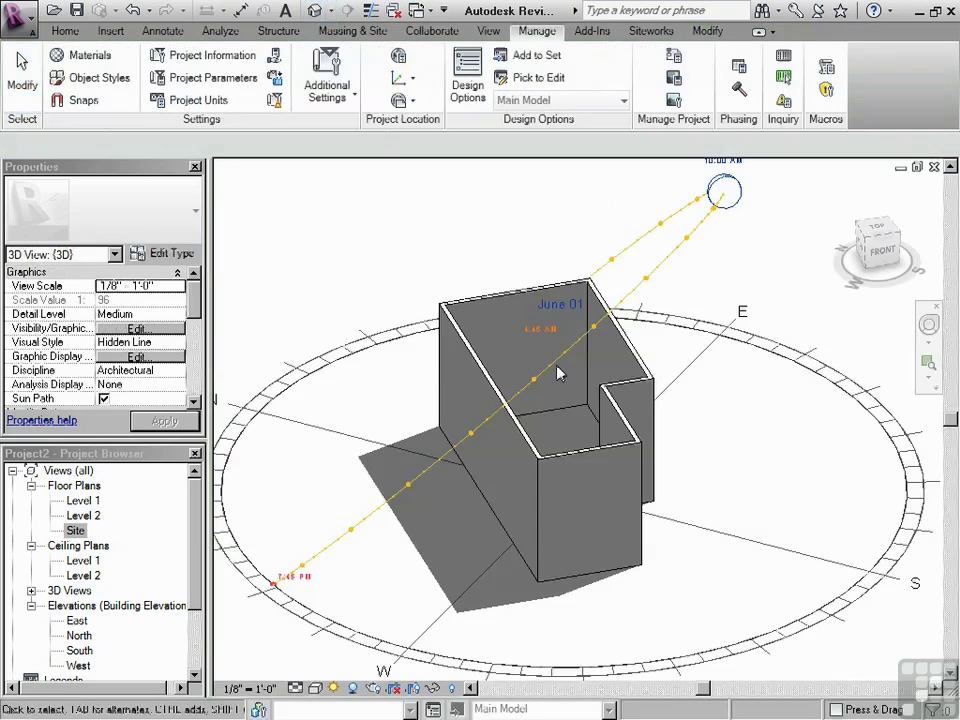